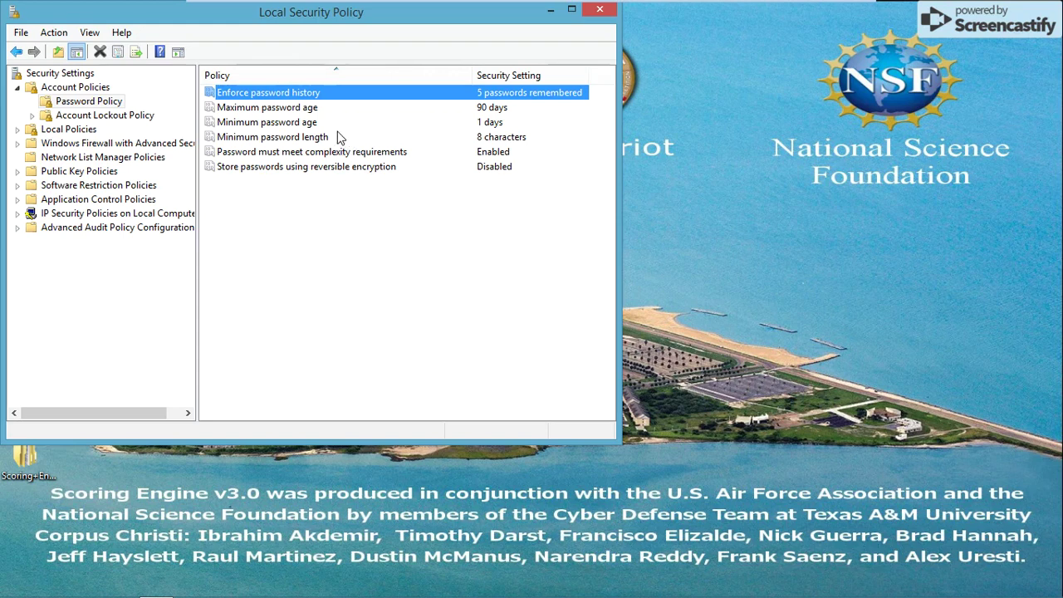
- Review the Password Policy settings, including password history, maximum and minimum age, minimum length, complexity and reversible encryption
left_click(337, 137)
left_click(335, 122)
left_click(332, 108)
left_click(337, 93)
left_click(395, 152)
left_click(355, 75)
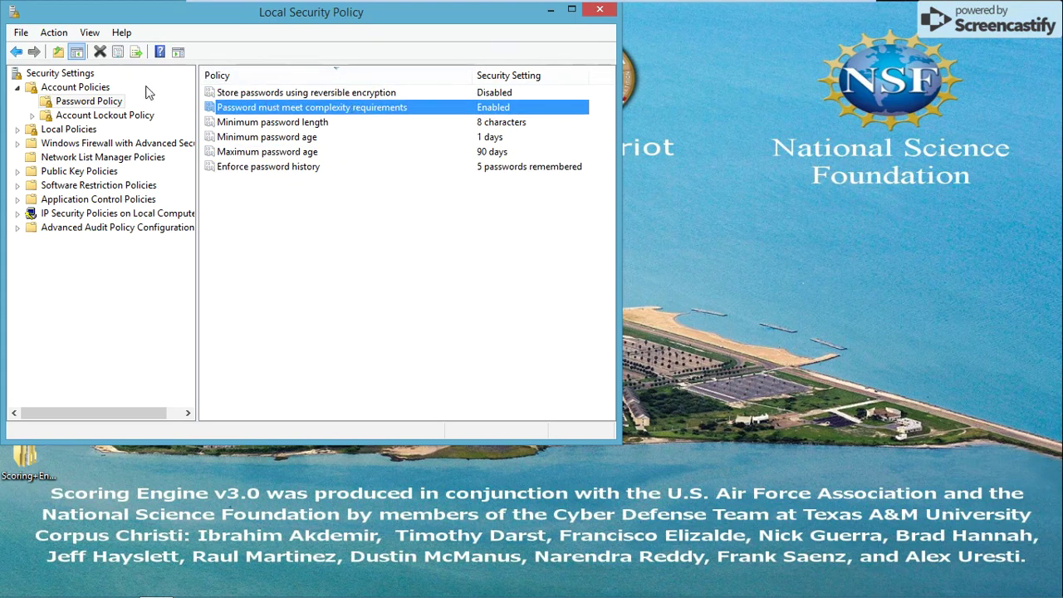
left_click(91, 103)
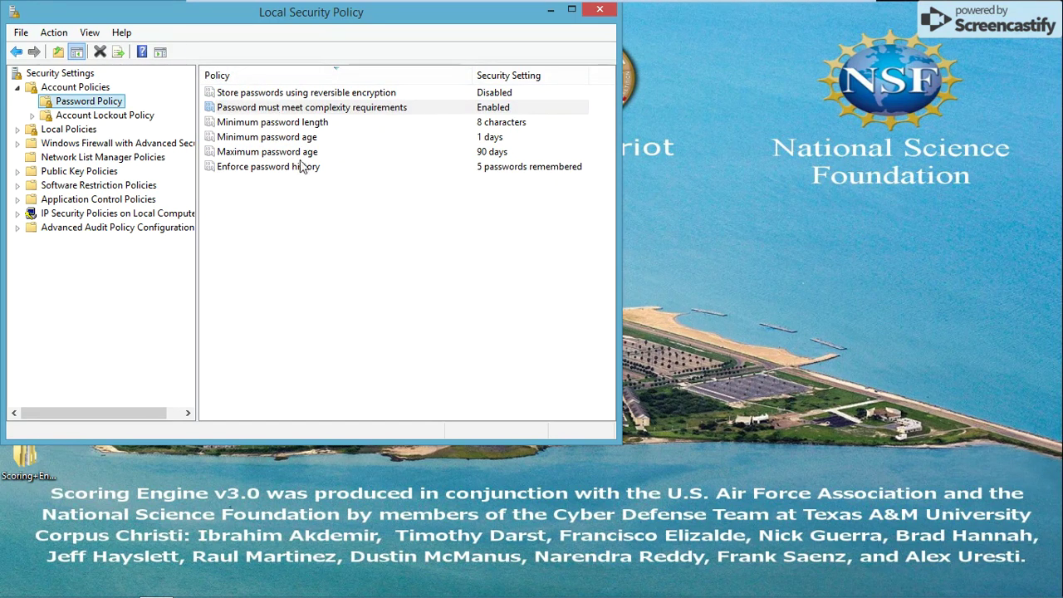
left_click(285, 92)
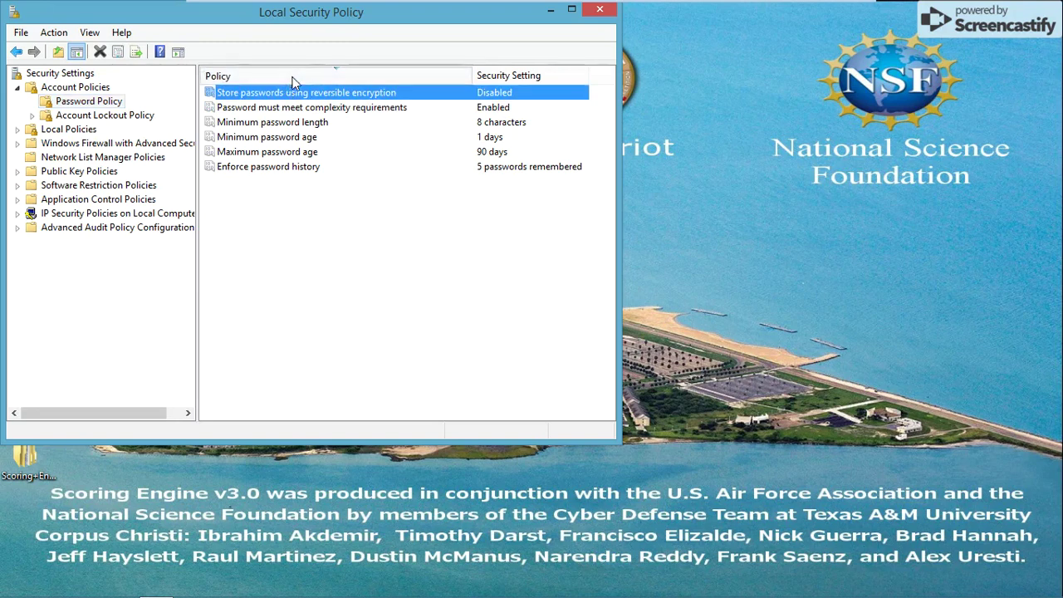
left_click(349, 75)
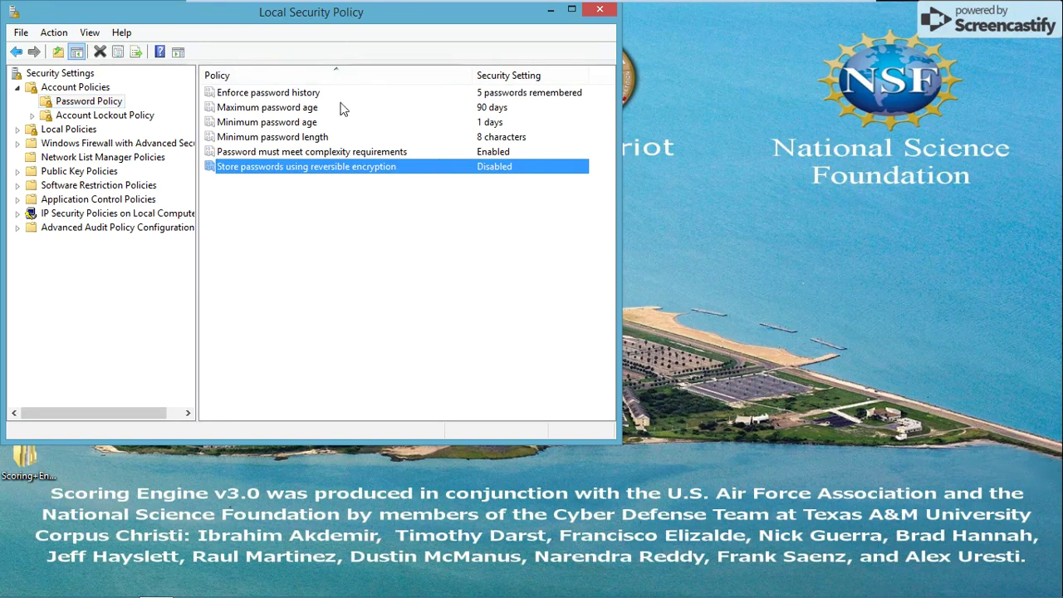
left_click(364, 154)
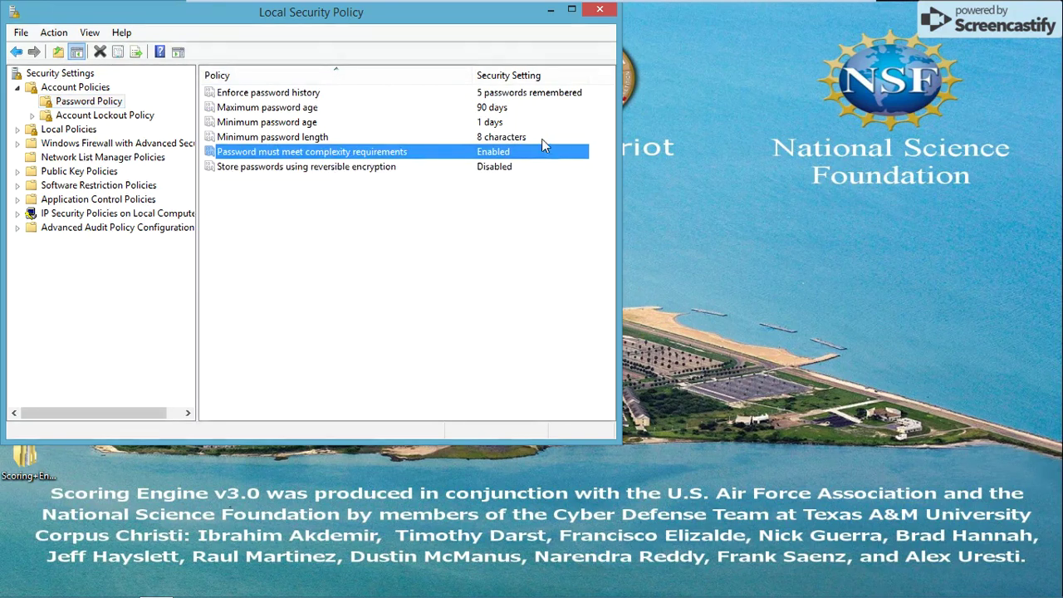
left_click(542, 139)
left_click(528, 123)
left_click(520, 109)
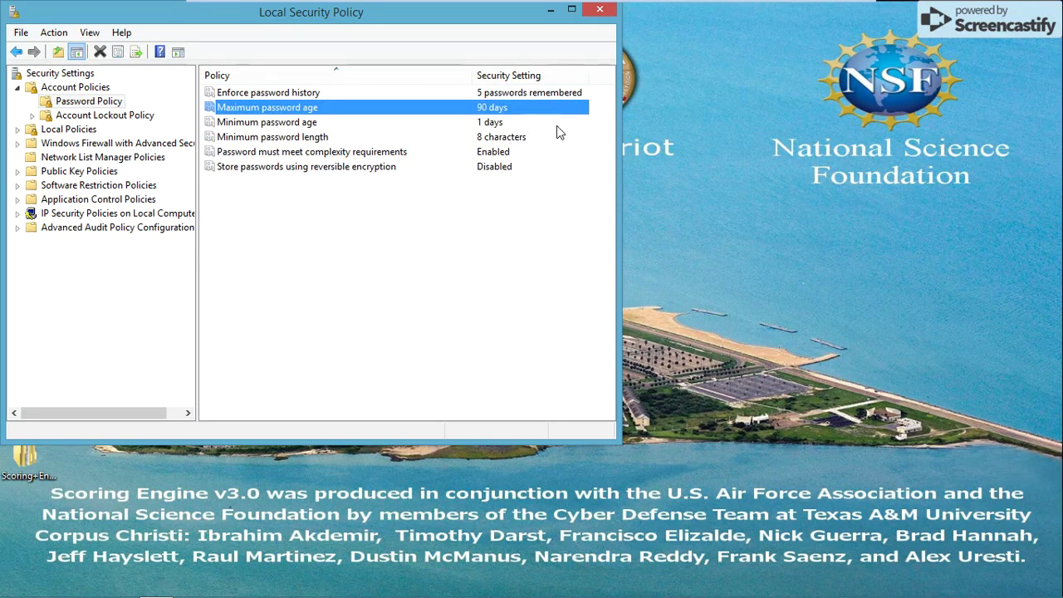
- Set the account lockout duration to 0 minutes in the Account Lockout Policy
left_click(105, 116)
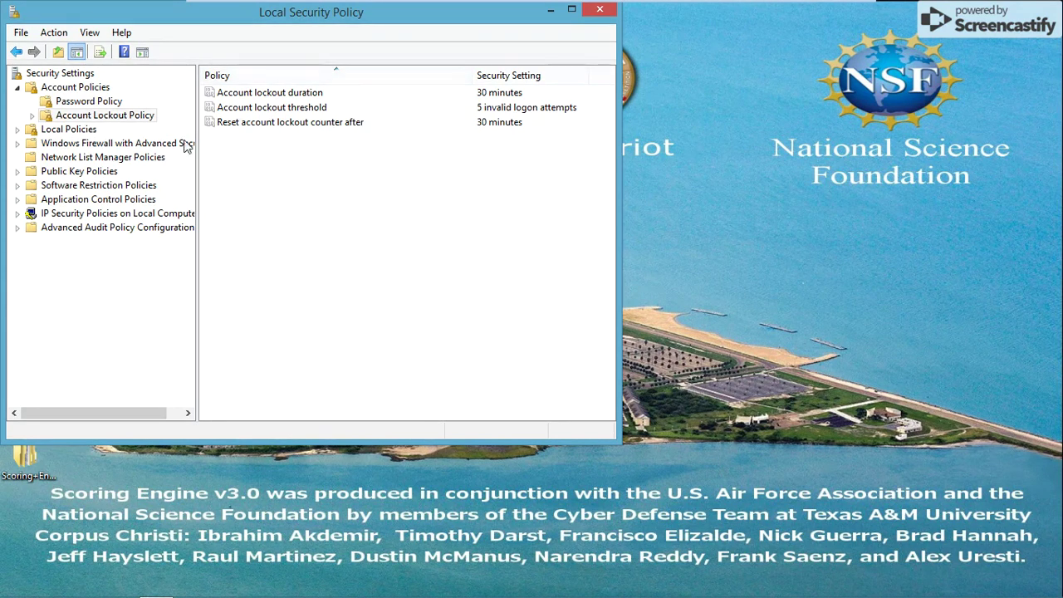
left_click(508, 123)
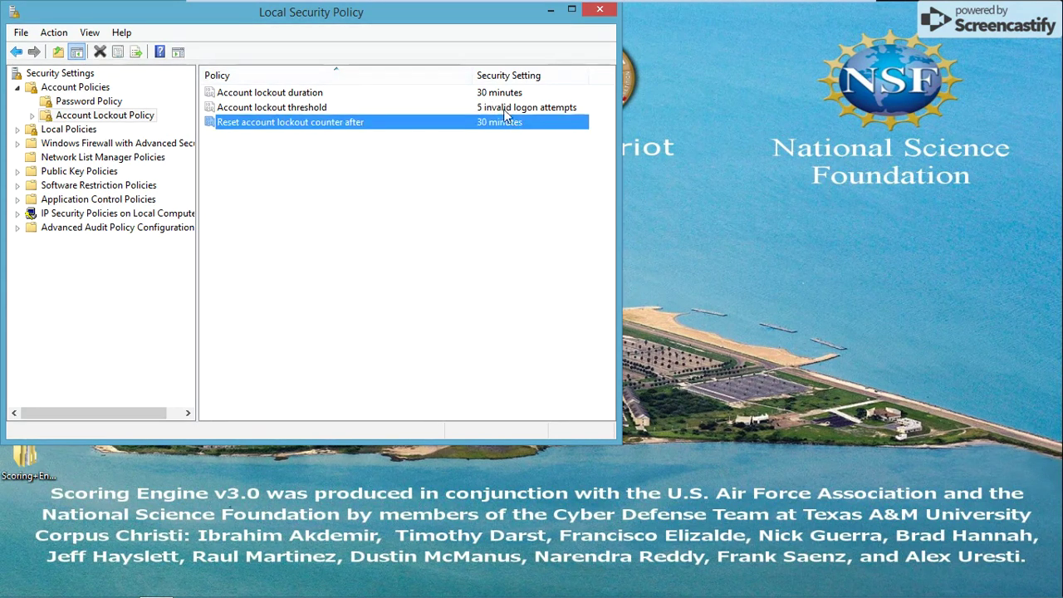
left_click(509, 109)
double_click(507, 92)
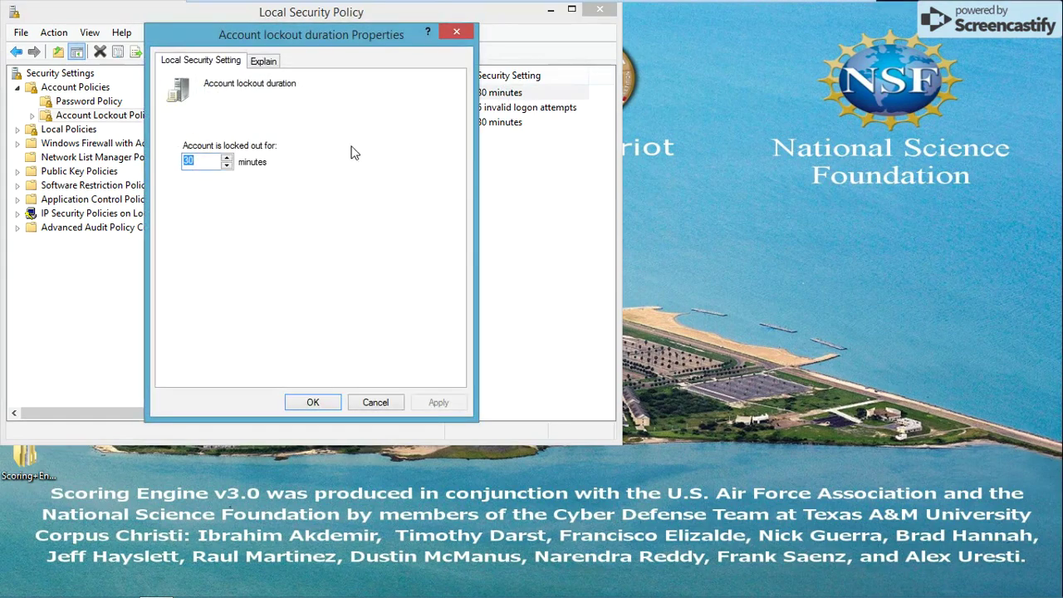
type("0")
left_click(428, 402)
left_click(312, 402)
- Set the Reset account lockout counter after policy to 1 minute
double_click(515, 123)
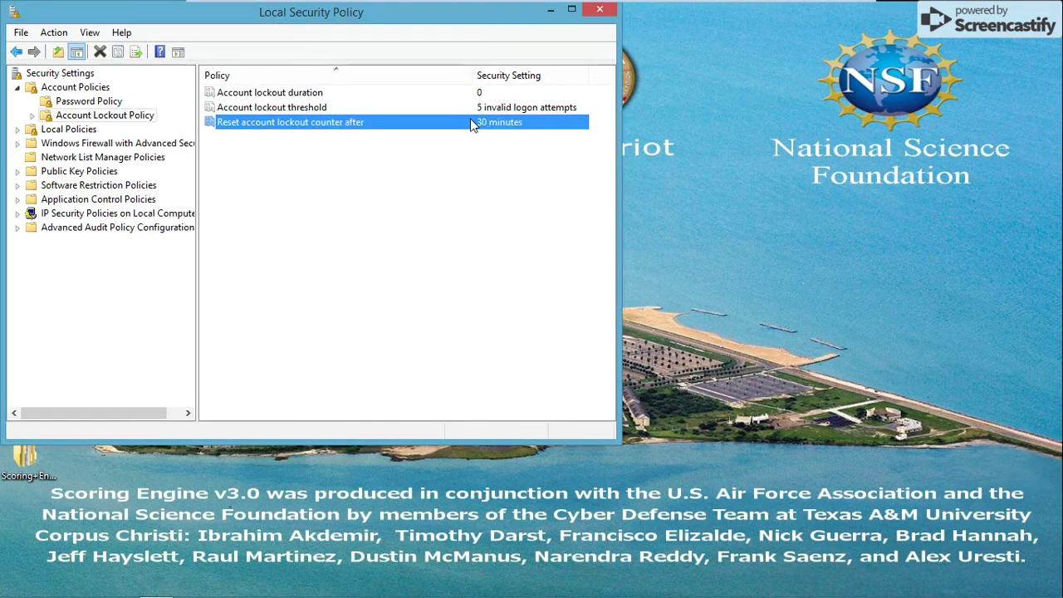
type("0")
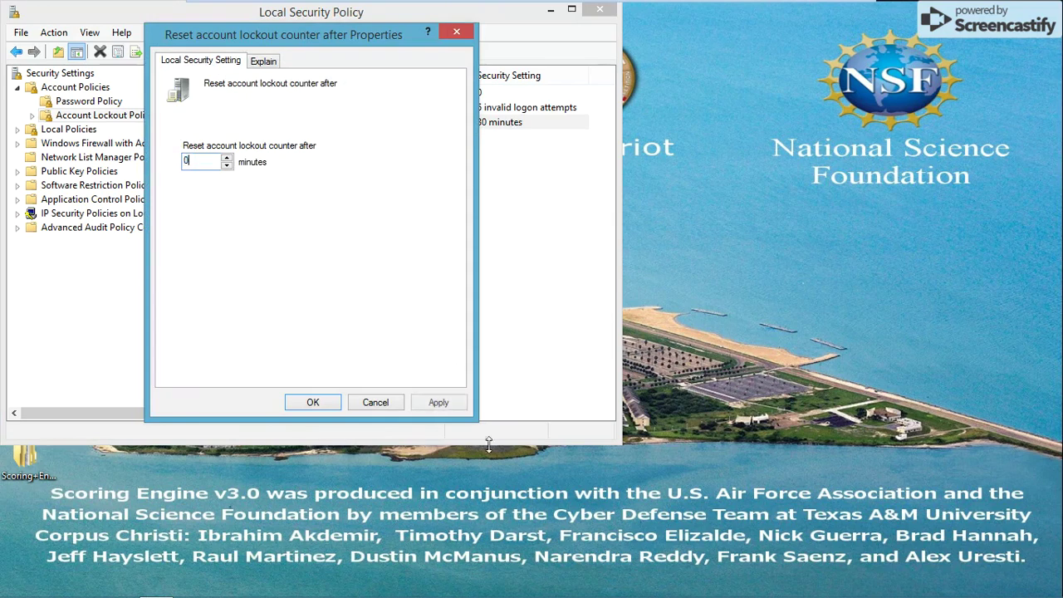
left_click(434, 402)
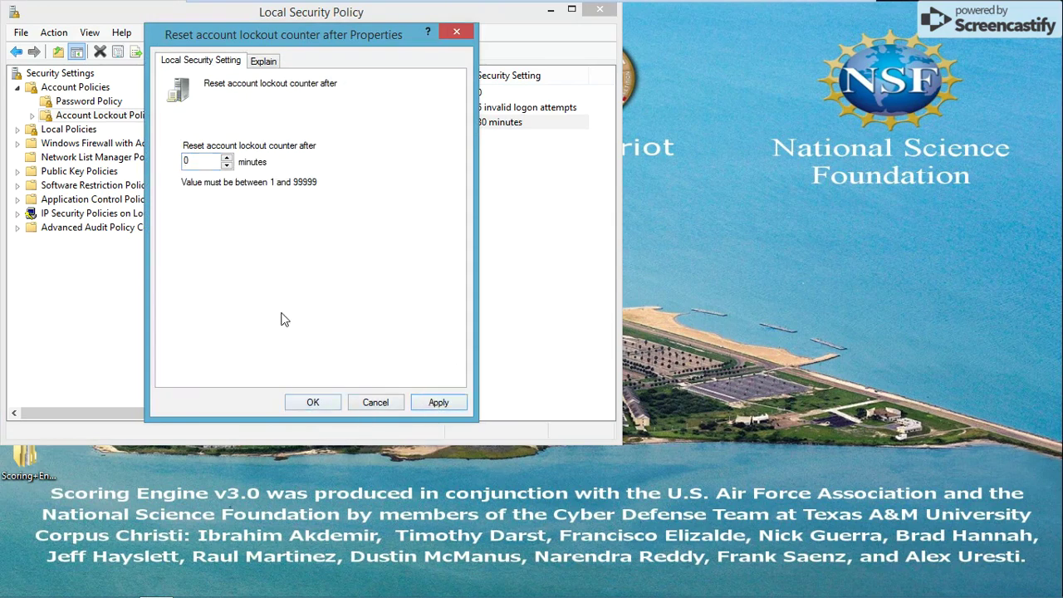
left_click(211, 162)
key("BackSpace")
type("1")
left_click(433, 402)
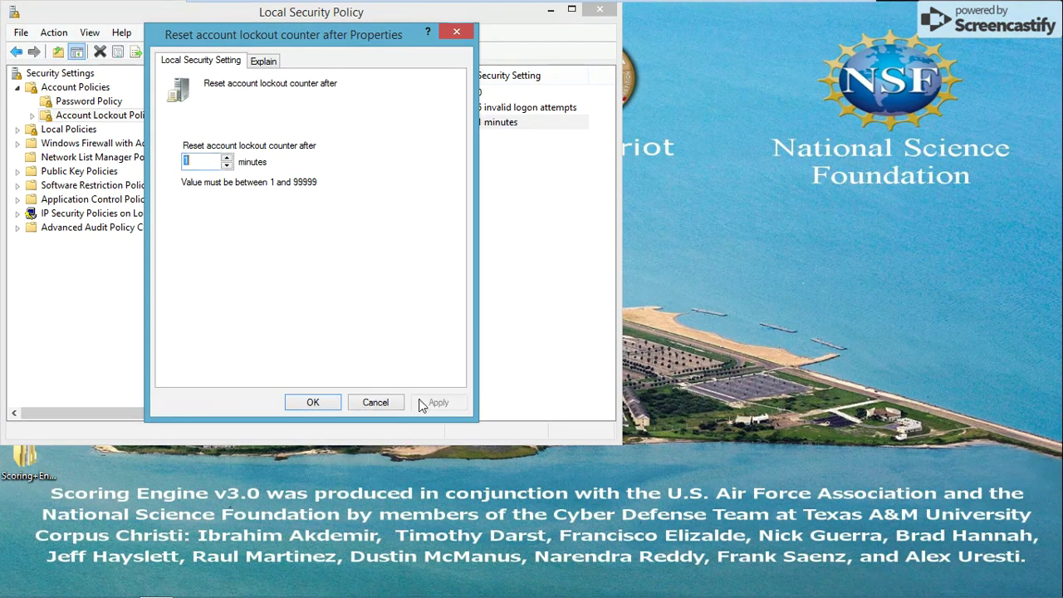
left_click(312, 402)
- Set the account lockout threshold to 0 invalid logon attempts and accept the suggested value changes
left_click(468, 109)
double_click(467, 113)
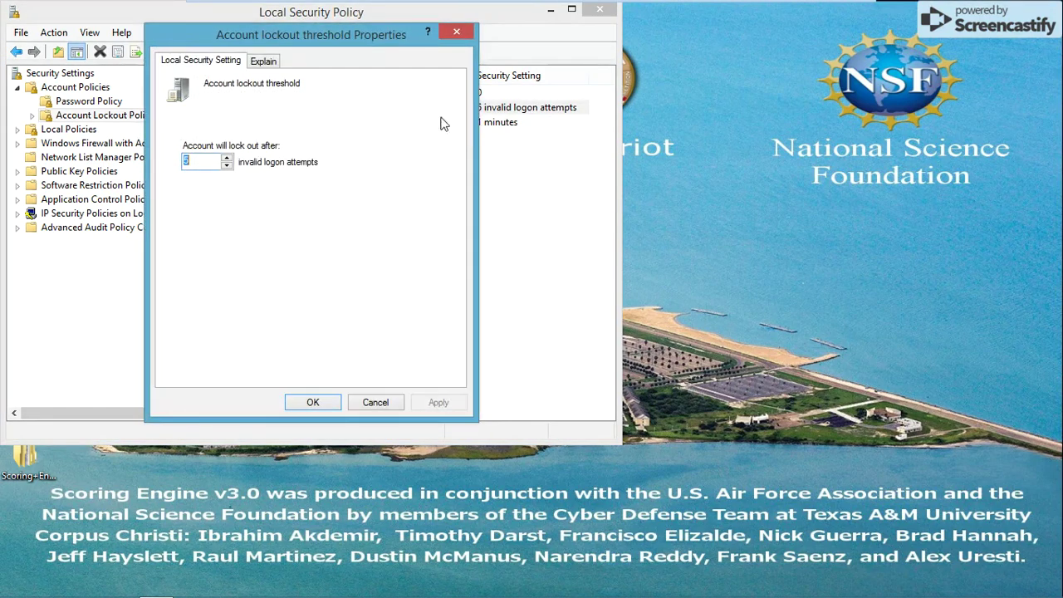
type("0")
key("Return")
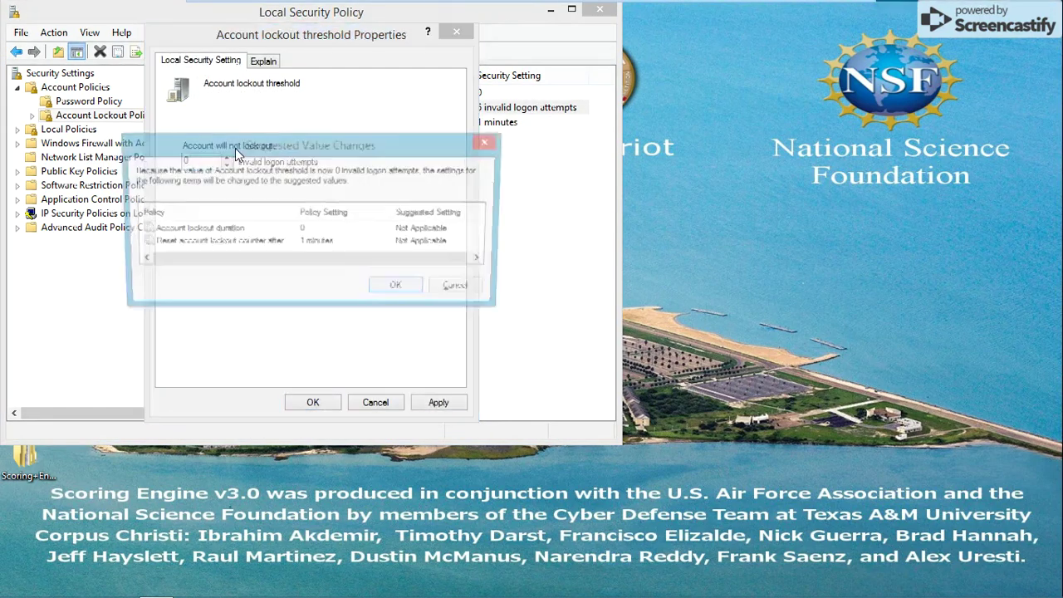
left_click(410, 290)
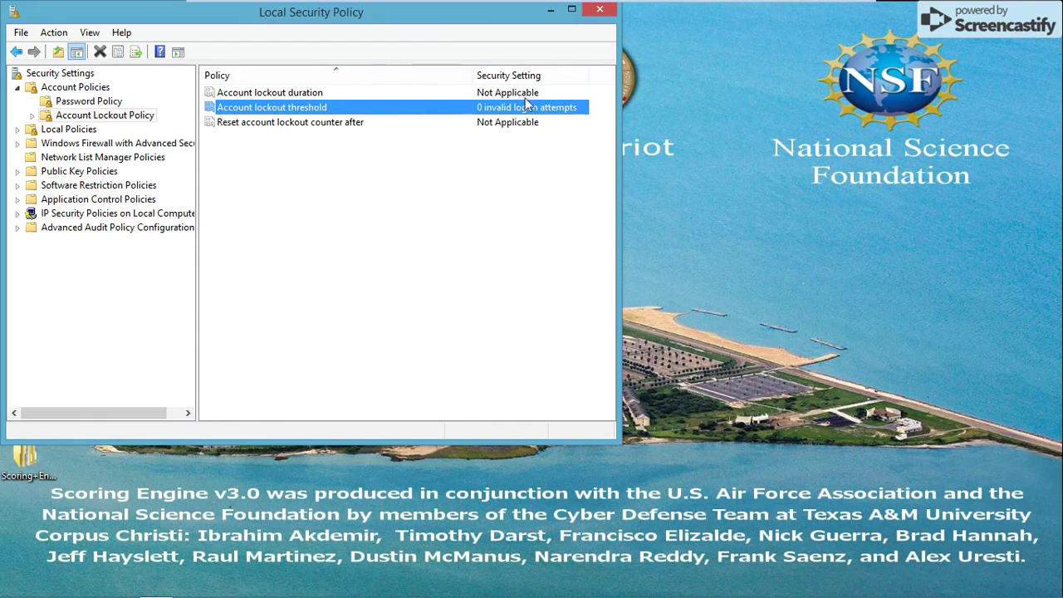
- Set the account lockout threshold to 5 invalid logon attempts, accepting the suggested 30 minutes for both lockout duration and counter reset
double_click(507, 123)
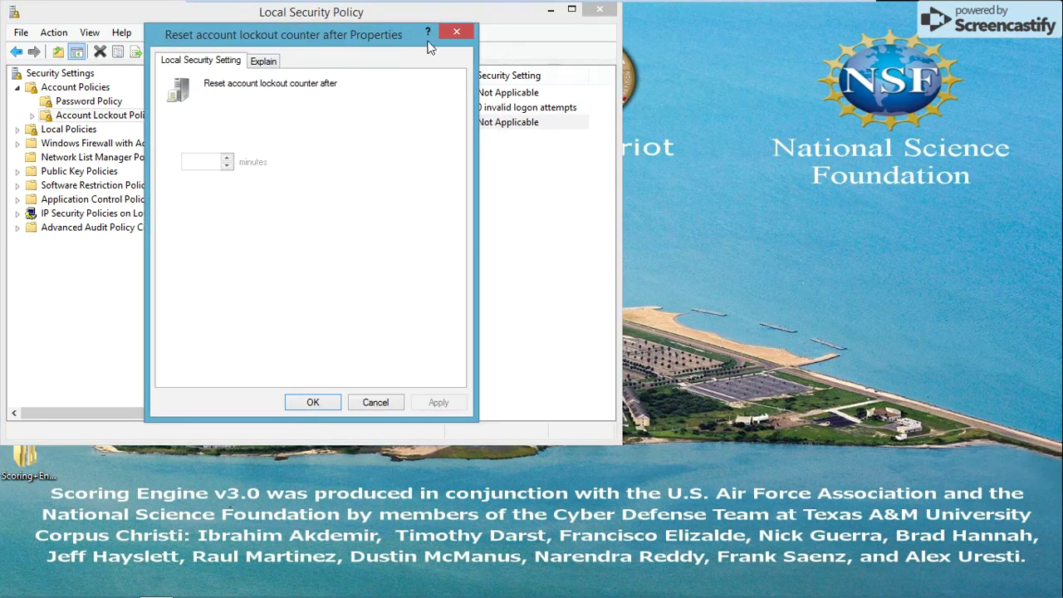
left_click(456, 31)
left_click(501, 110)
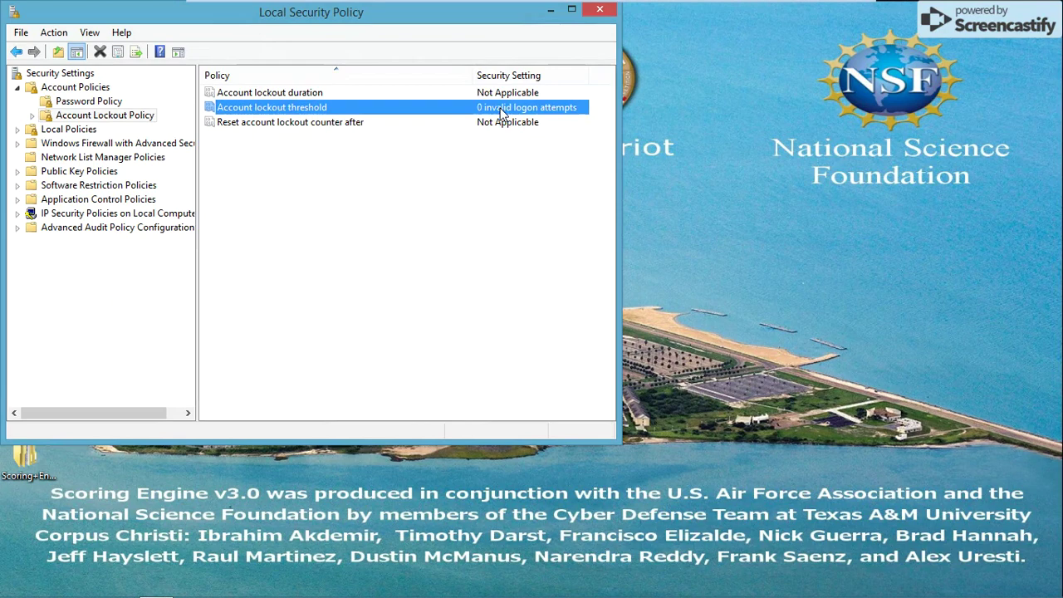
double_click(503, 112)
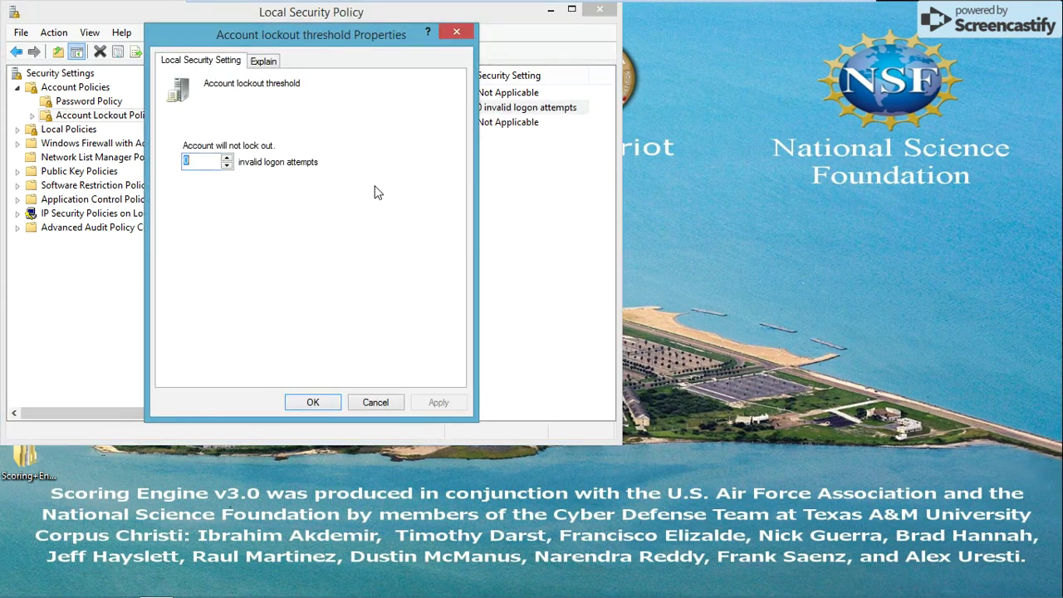
type("5")
key("Return")
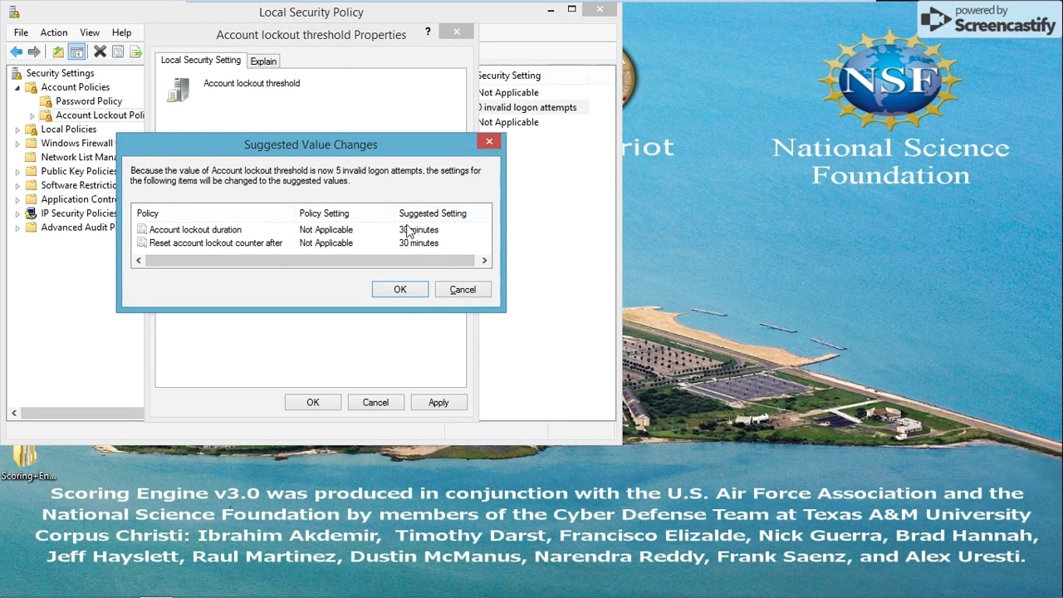
left_click(399, 288)
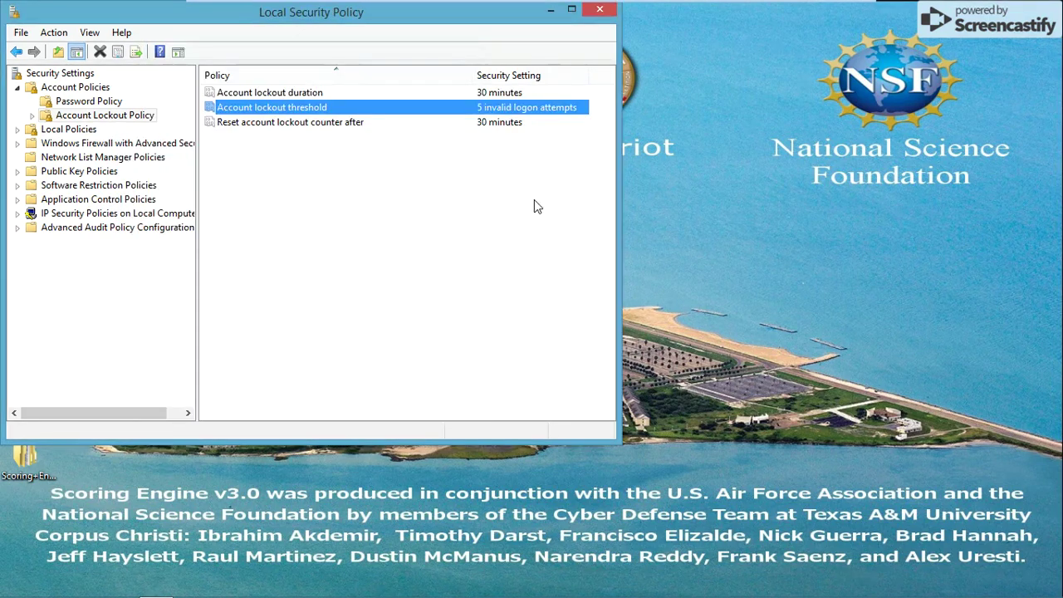
- Open the Audit Policy under Local Policies and examine its auditing settings
double_click(63, 130)
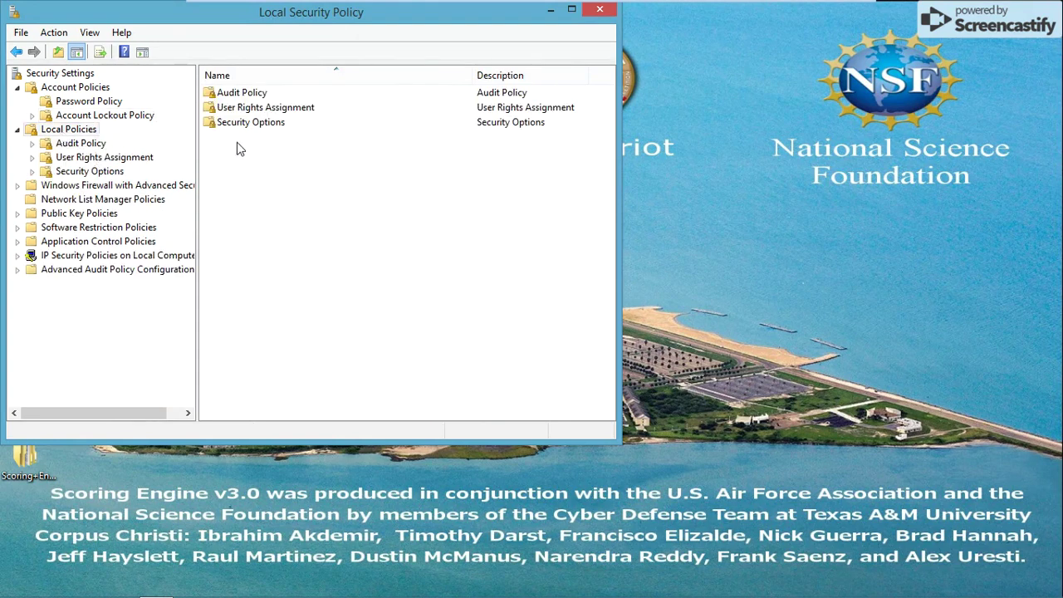
double_click(255, 94)
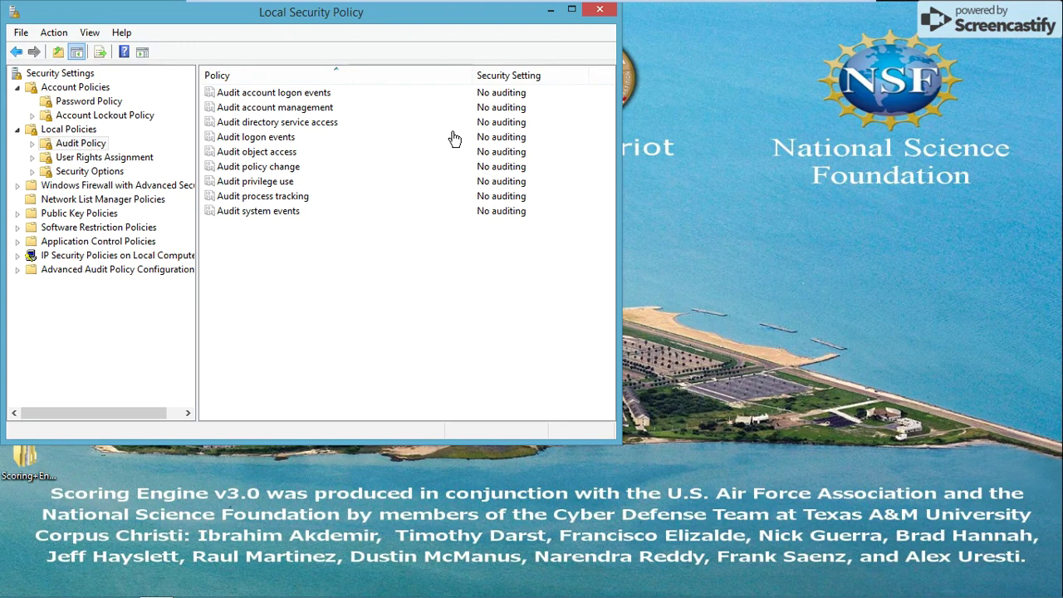
left_click(293, 101)
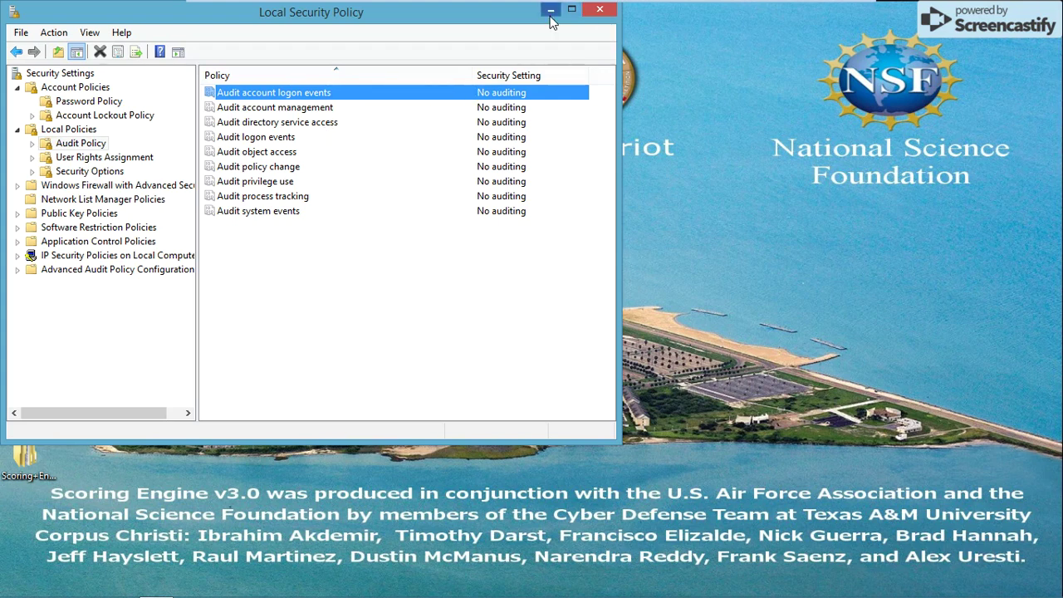
double_click(508, 107)
left_click(203, 168)
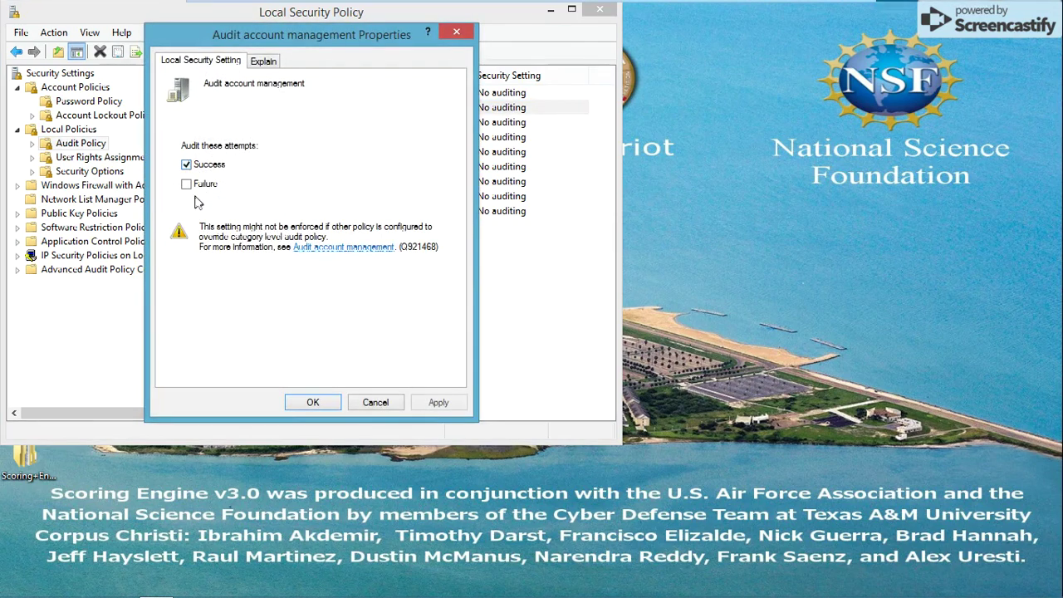
left_click(199, 186)
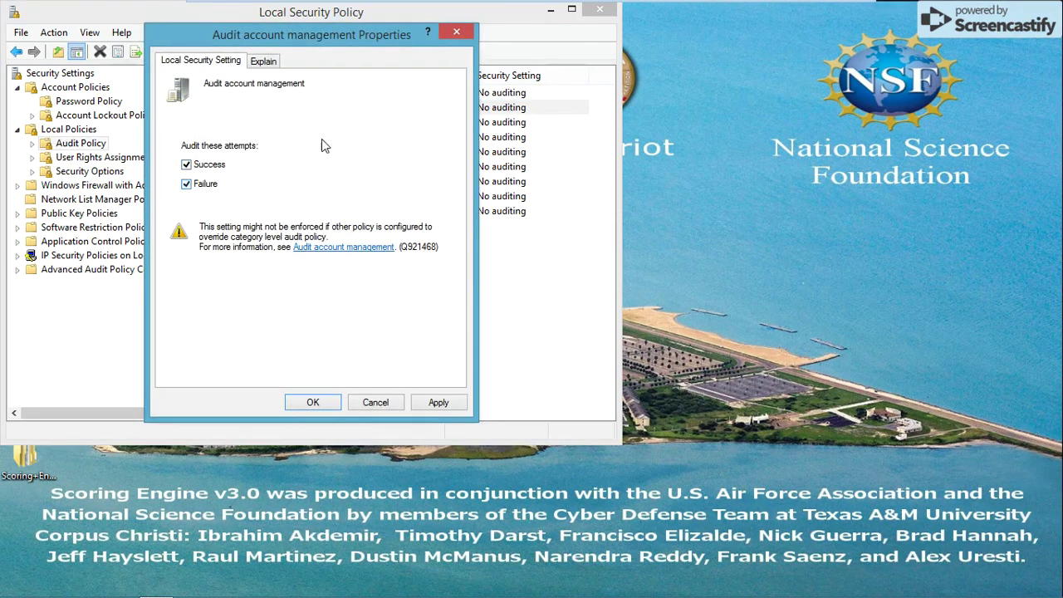
left_click(456, 32)
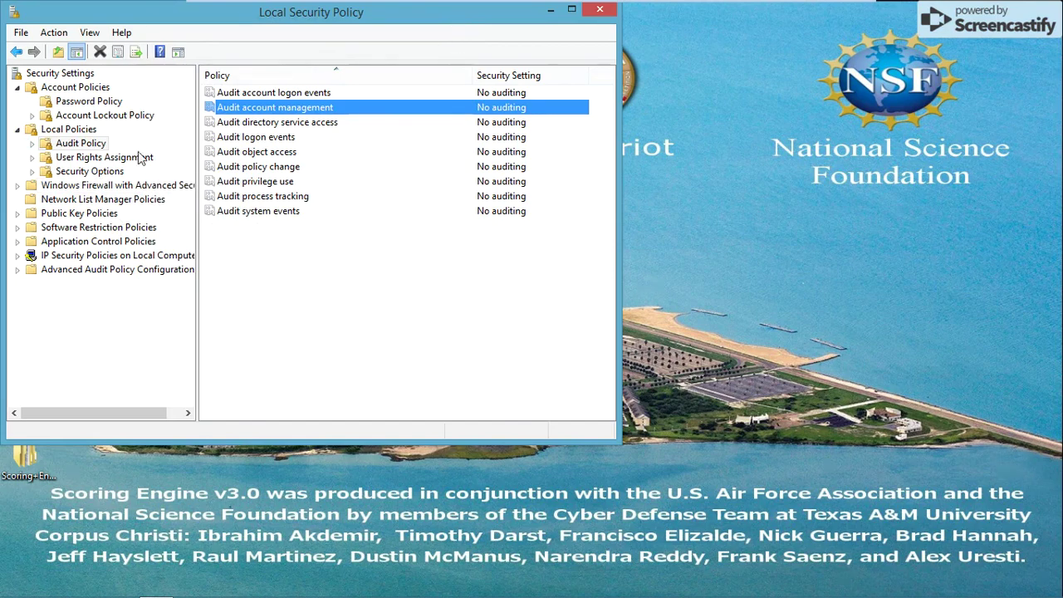
- Review the full list of User Rights Assignment policies and the accounts assigned to them
left_click(110, 159)
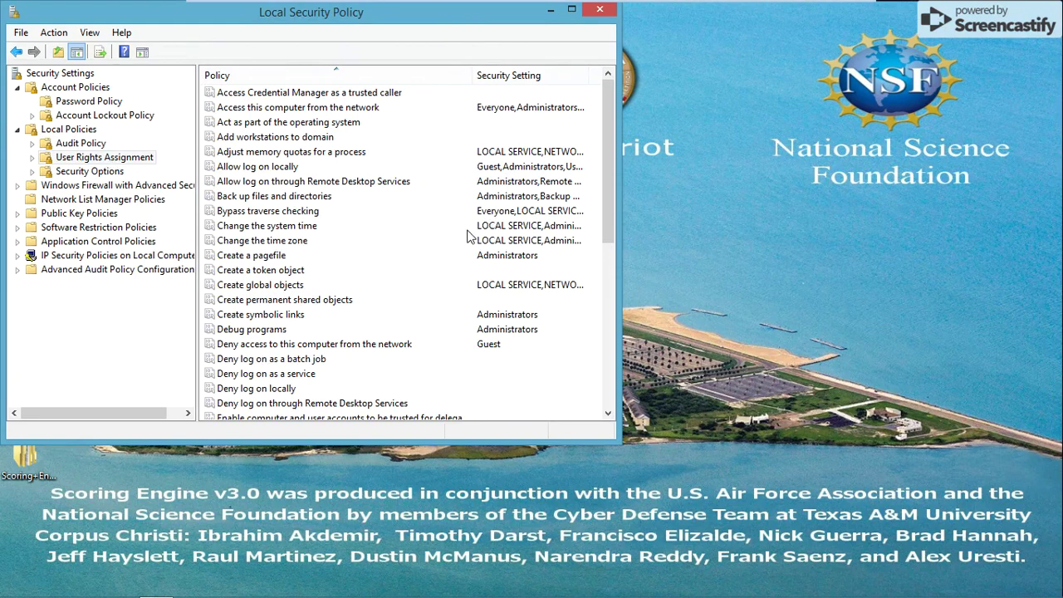
scroll(465, 231, "down", 1)
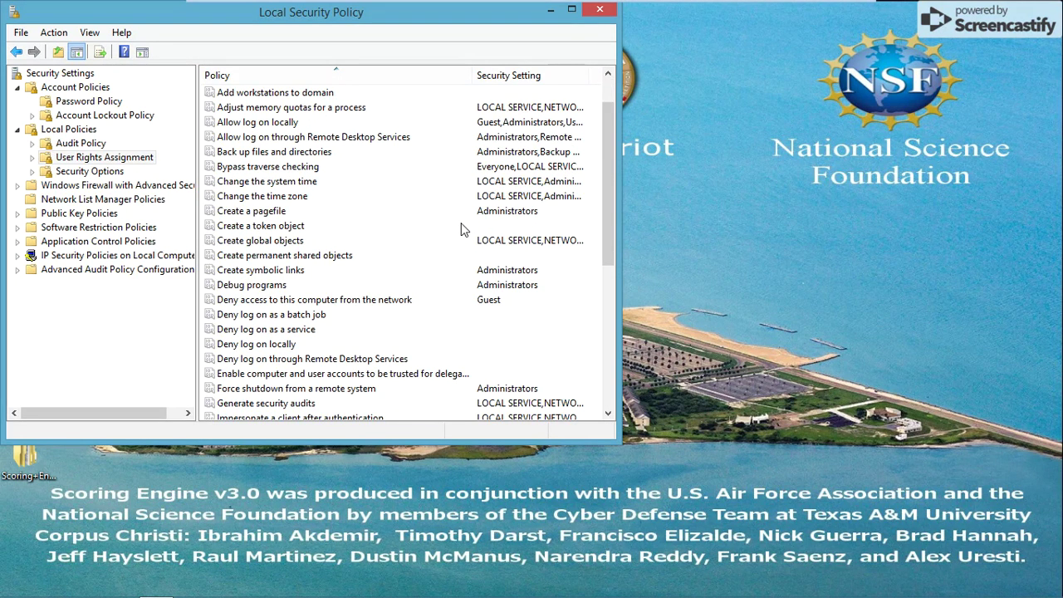
scroll(464, 230, "down", 6)
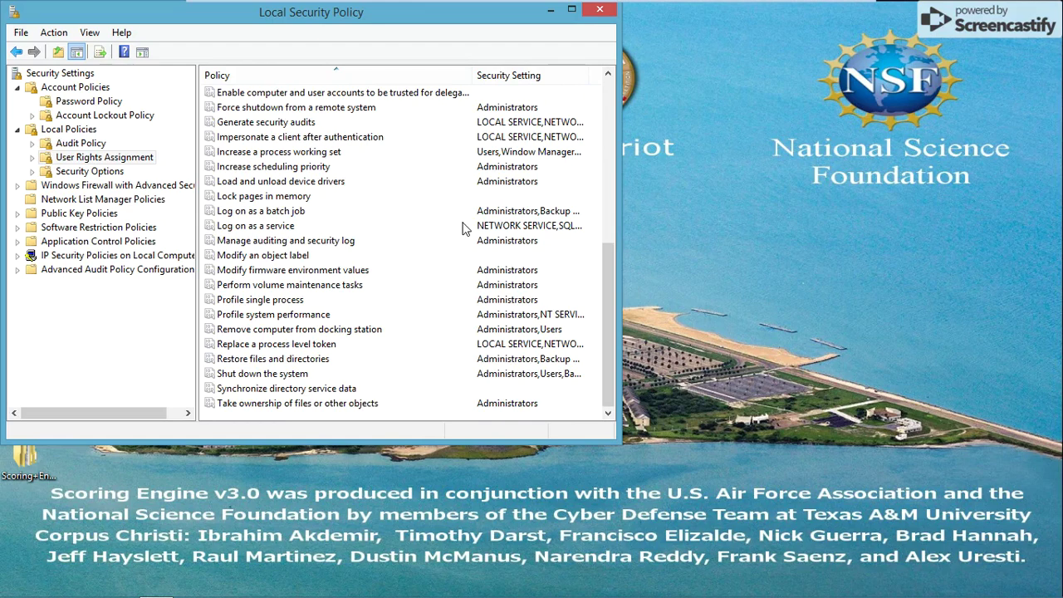
scroll(462, 229, "up", 7)
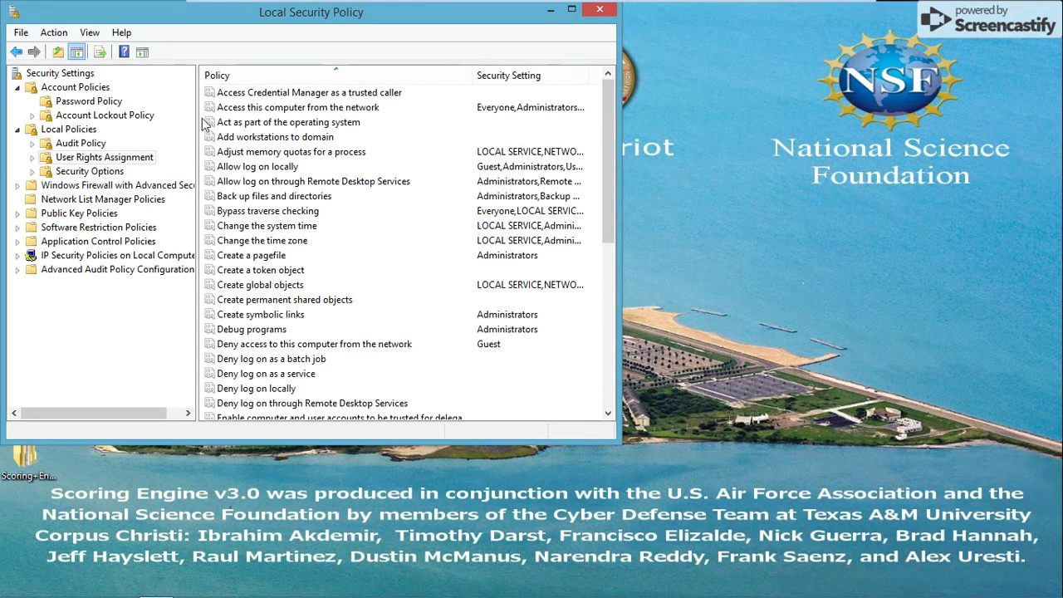
- Set the Accounts: Guest account status policy in Security Options to Disabled
left_click(88, 171)
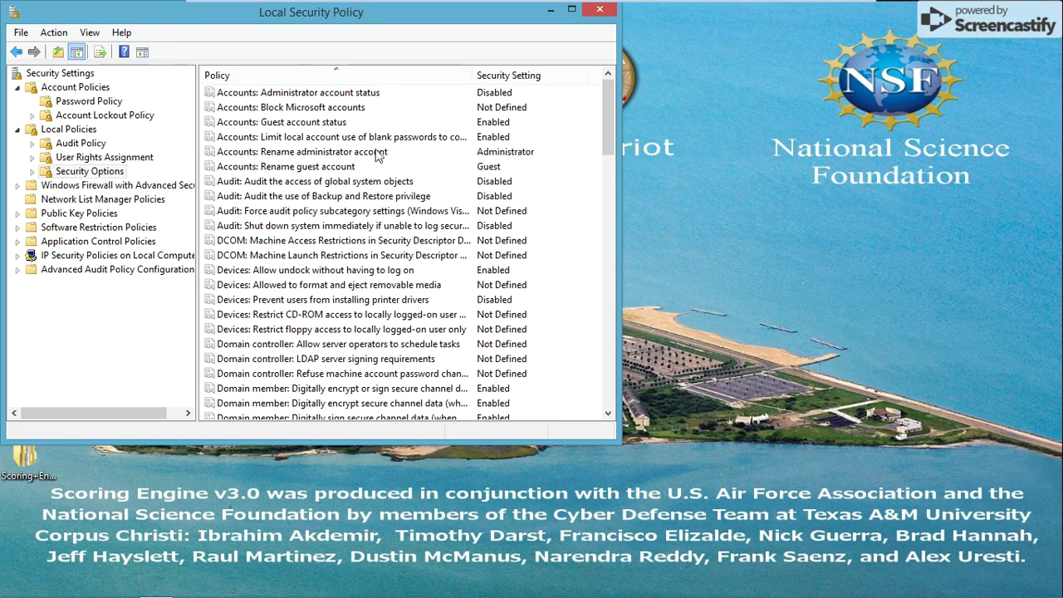
left_click(340, 122)
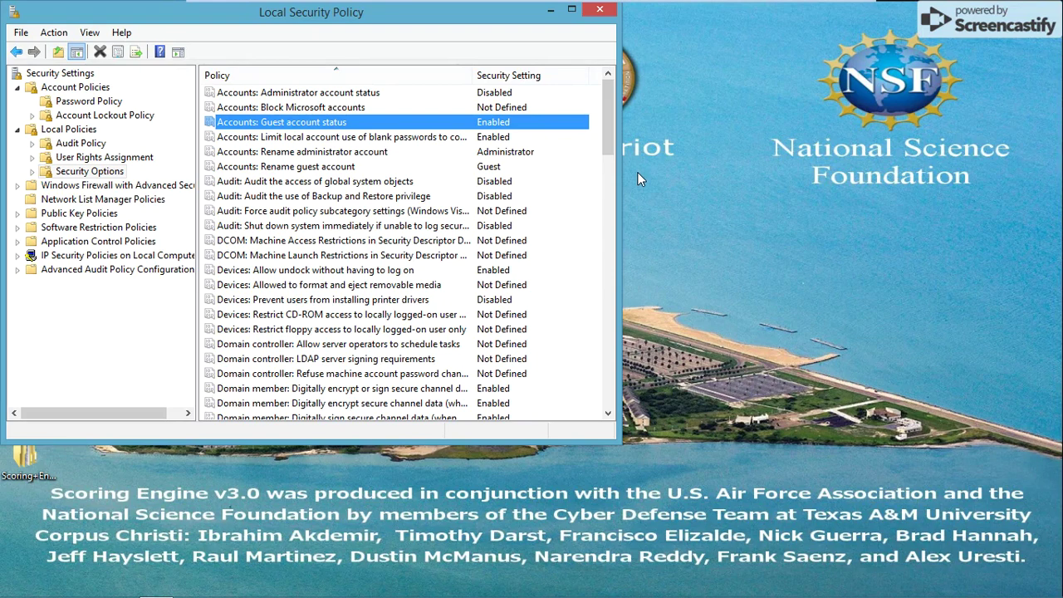
double_click(332, 125)
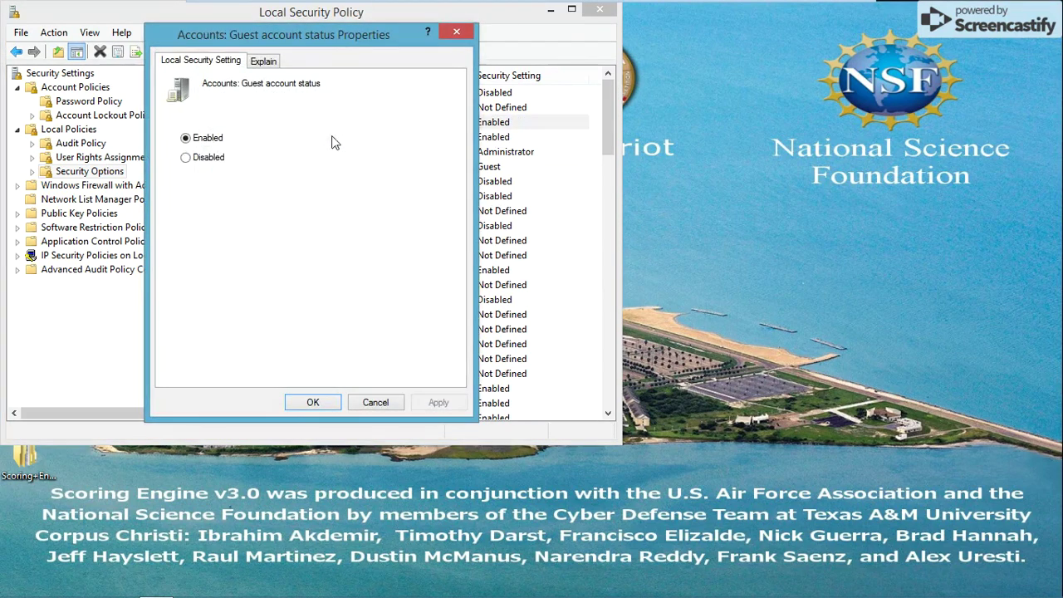
left_click(201, 158)
left_click(439, 403)
left_click(304, 402)
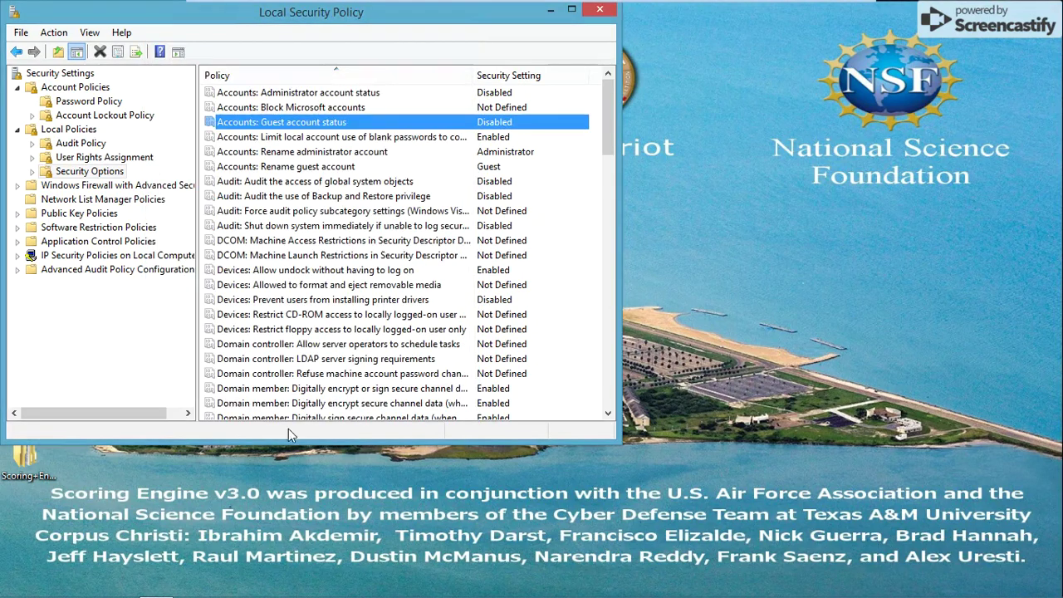
- Set the Interactive logon: Do not require CTRL+ALT+DEL policy to Disabled
scroll(375, 302, "down", 1)
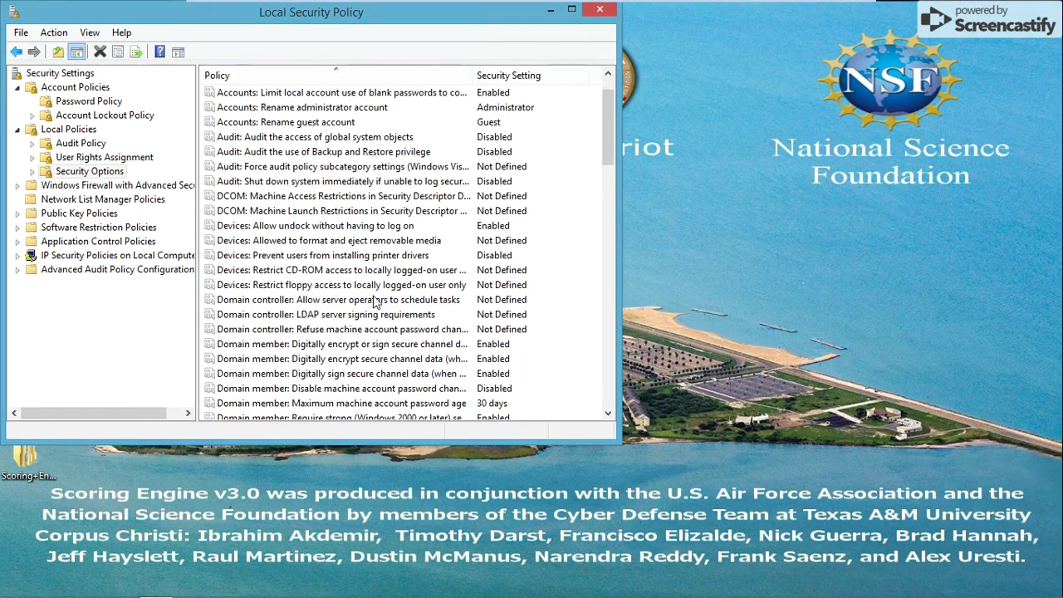
scroll(375, 302, "down", 3)
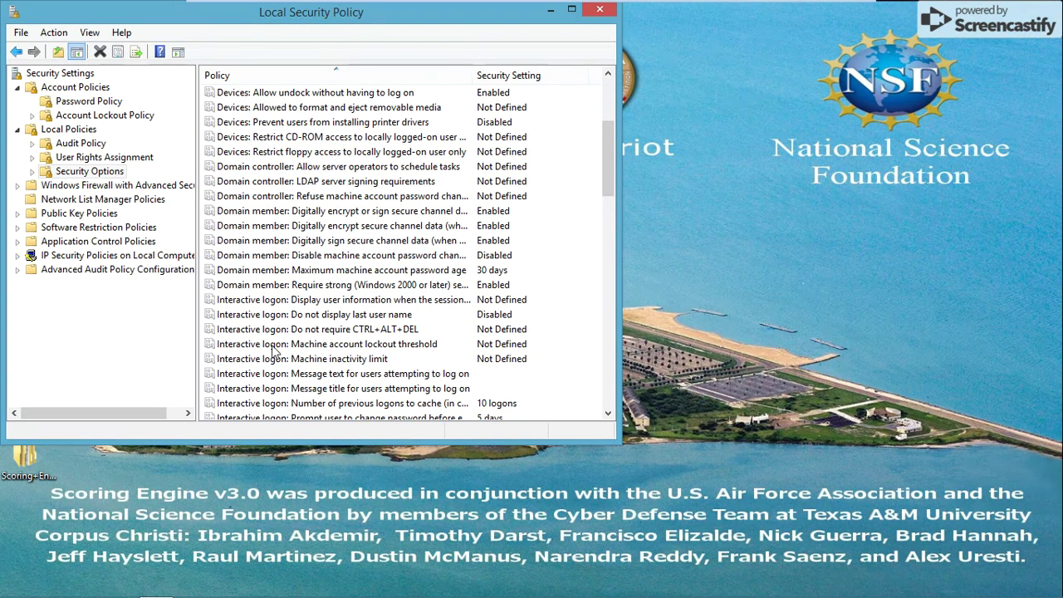
double_click(338, 335)
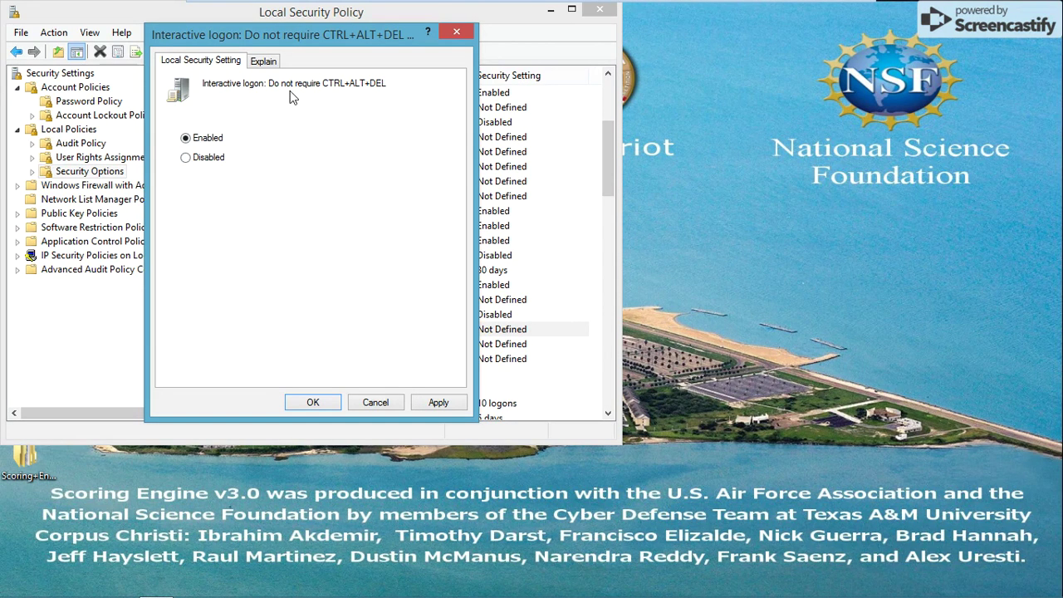
left_click(206, 162)
left_click(438, 403)
left_click(312, 402)
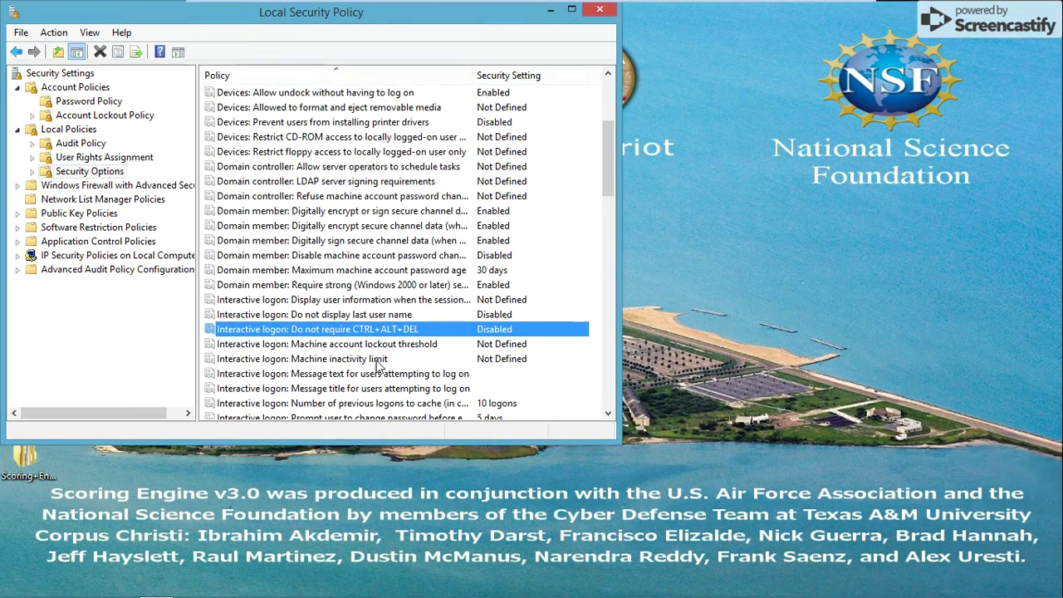